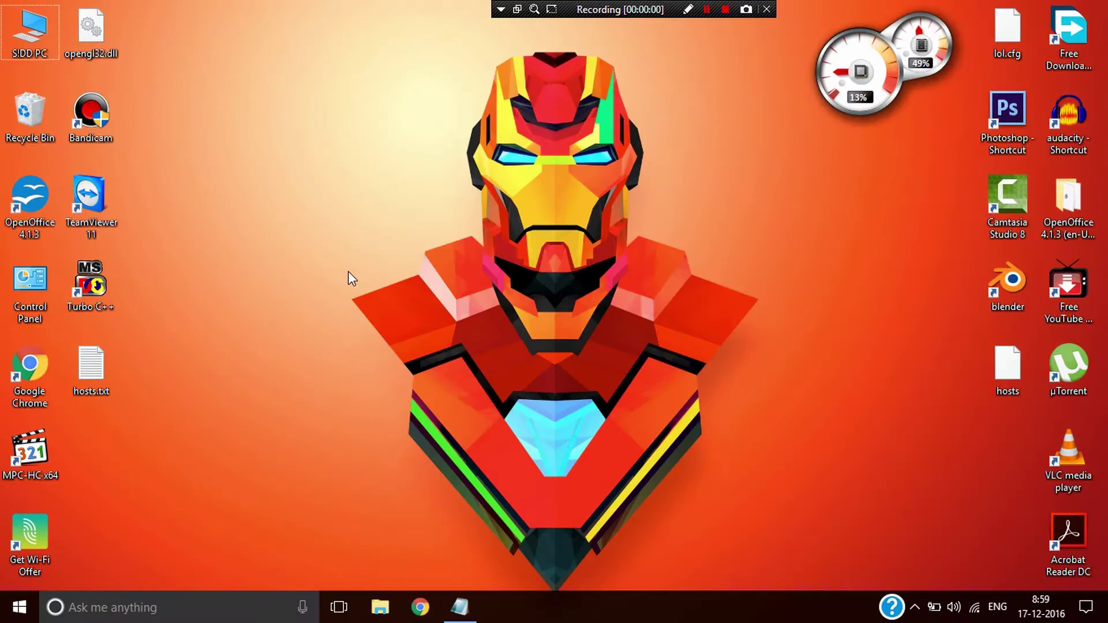
Open This PC and copy the %AppData%\Microsoft\ path from the Notepad note
double_click(39, 34)
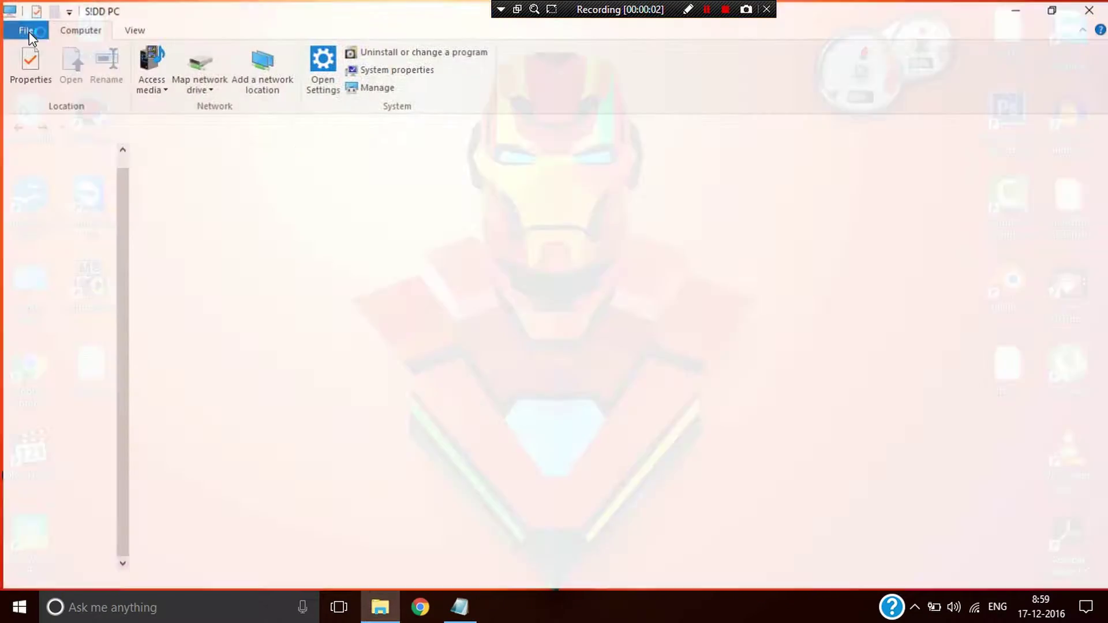
click(244, 126)
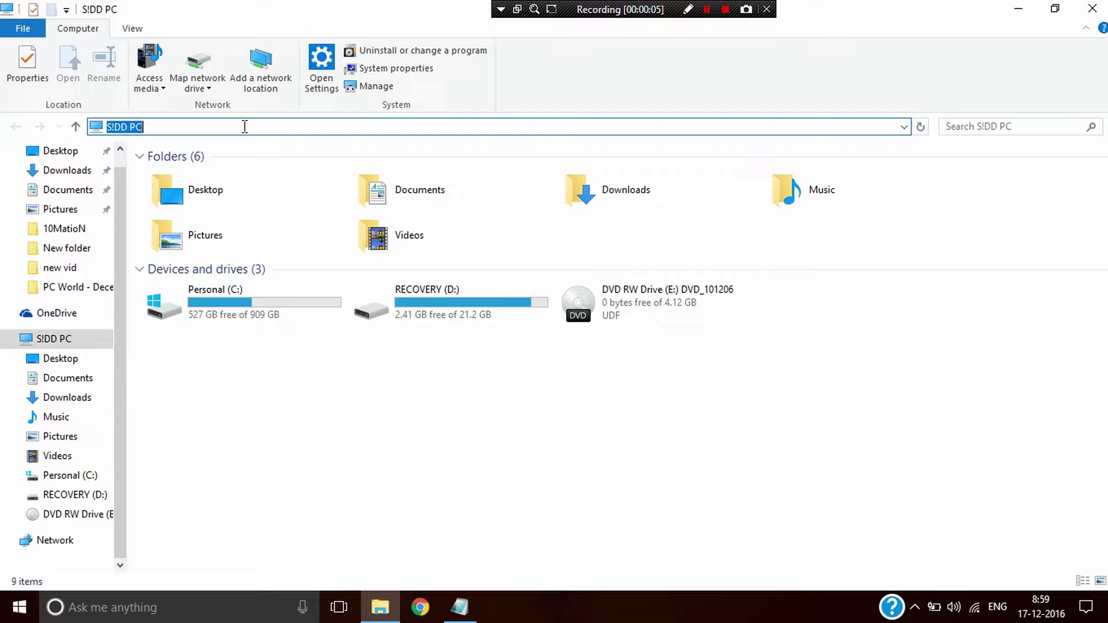
click(456, 604)
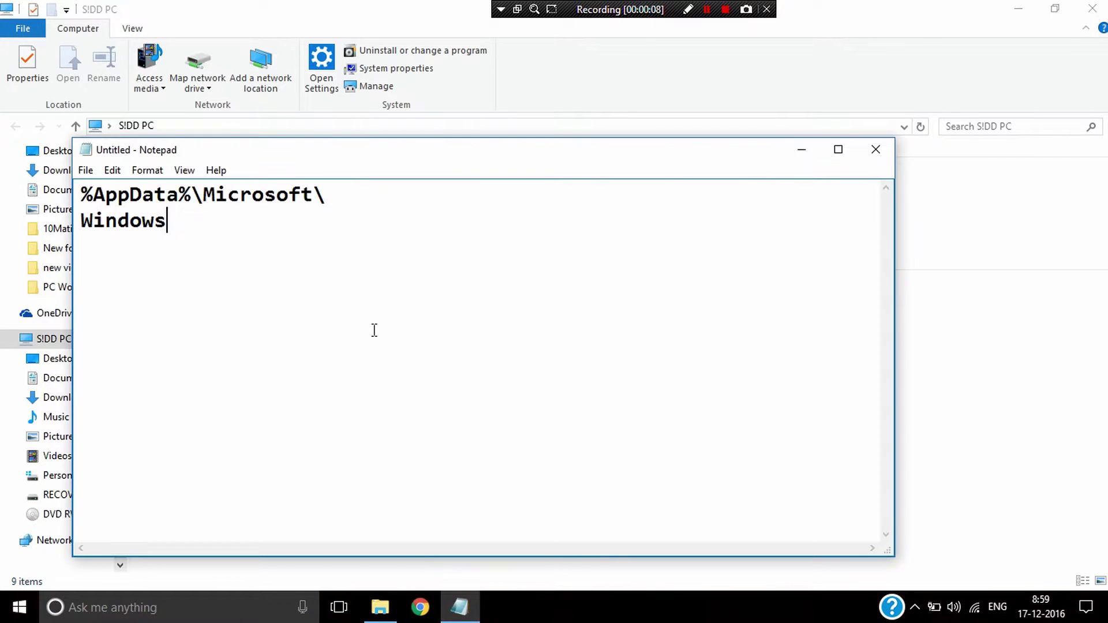
key(ctrl+a)
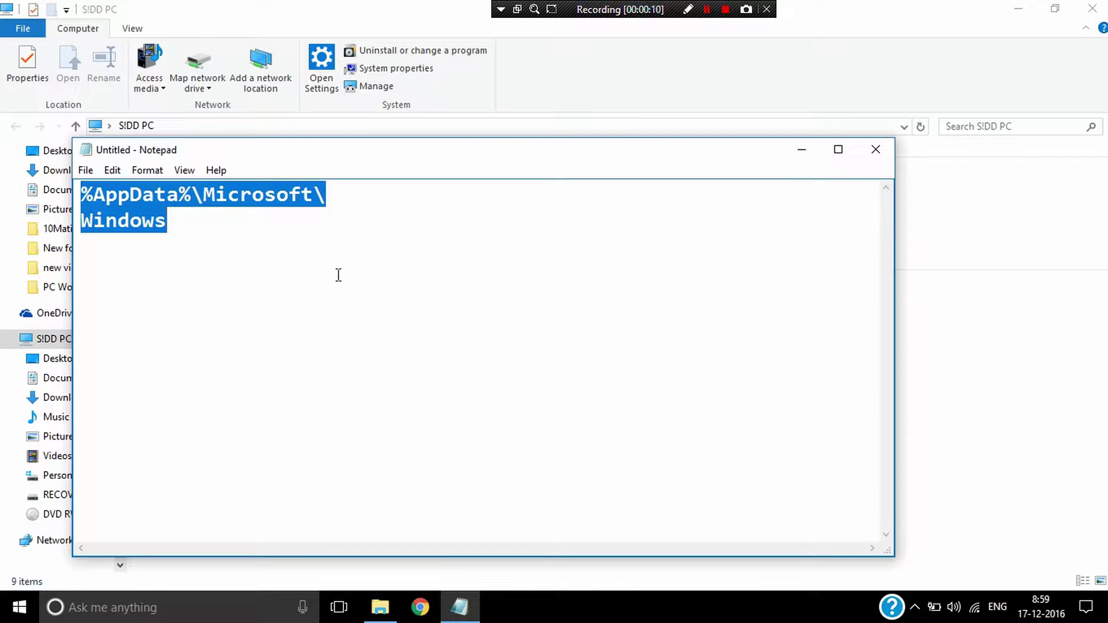
right_click(288, 189)
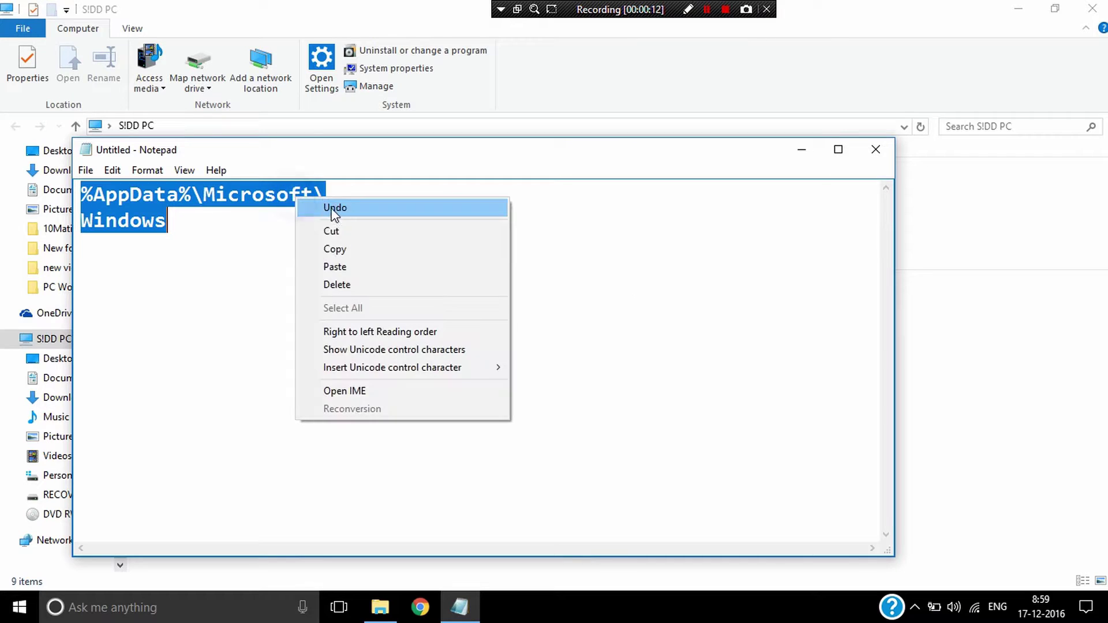
click(343, 242)
Paste the AppData Microsoft path into Explorer's address bar and go to that folder
click(1050, 314)
click(258, 126)
right_click(258, 127)
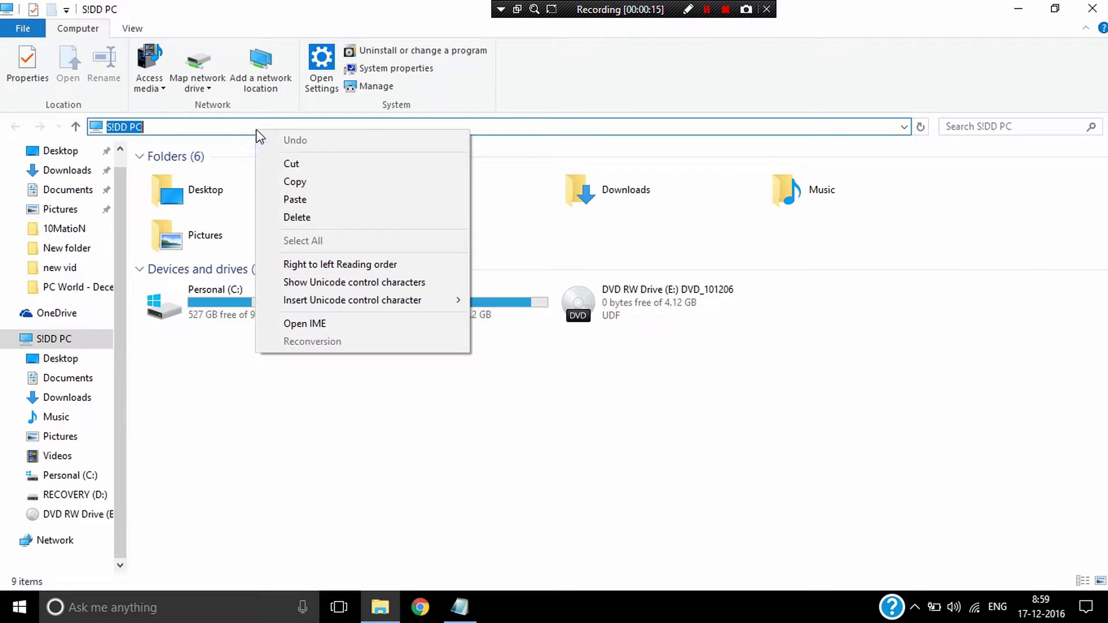
click(289, 200)
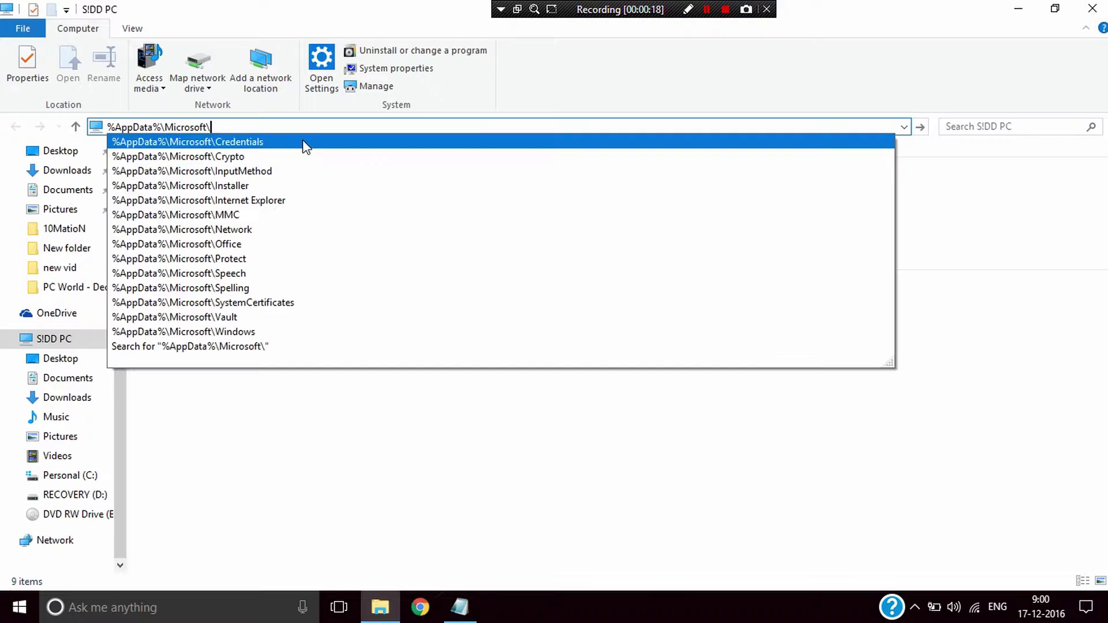
click(920, 126)
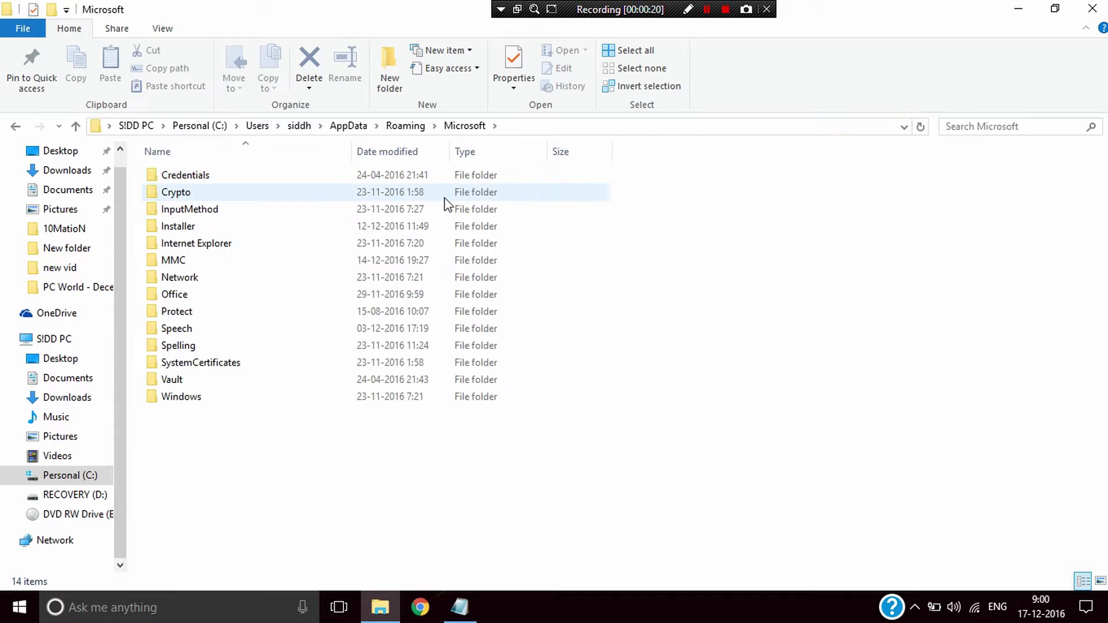
Enter the Windows folder, pin Recent Items to Quick access, and open it from Quick access
double_click(260, 394)
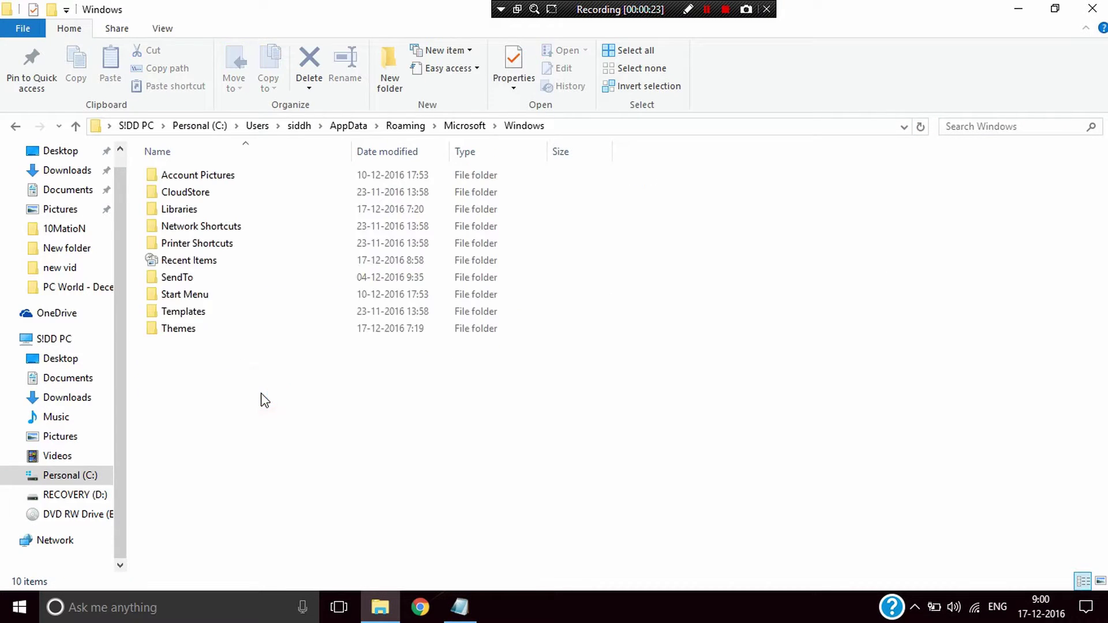
click(227, 264)
right_click(227, 269)
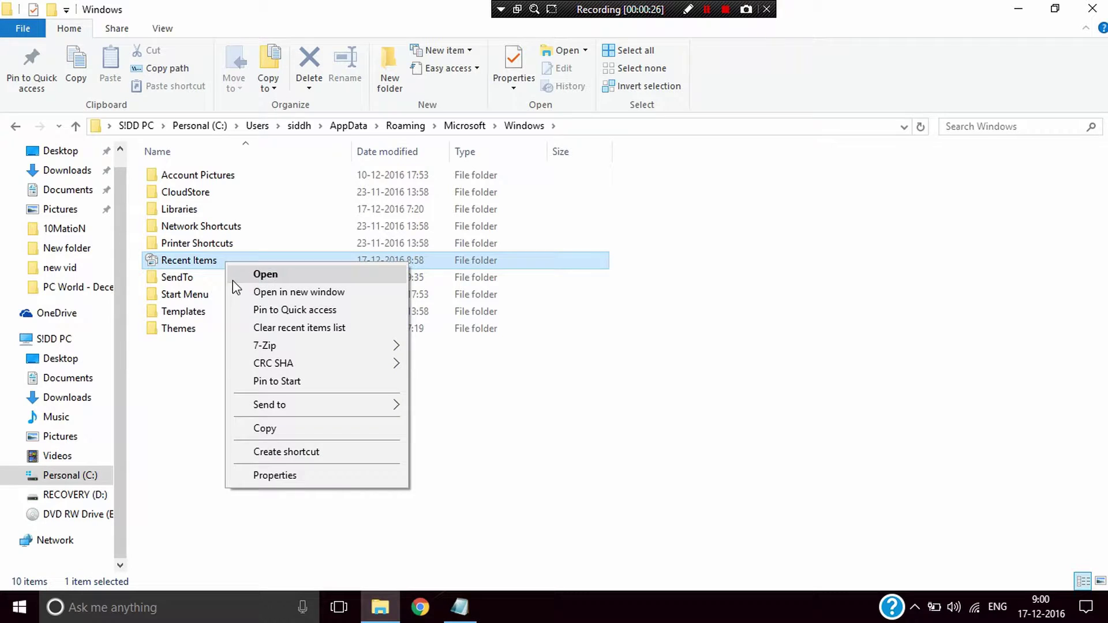
click(276, 257)
right_click(270, 253)
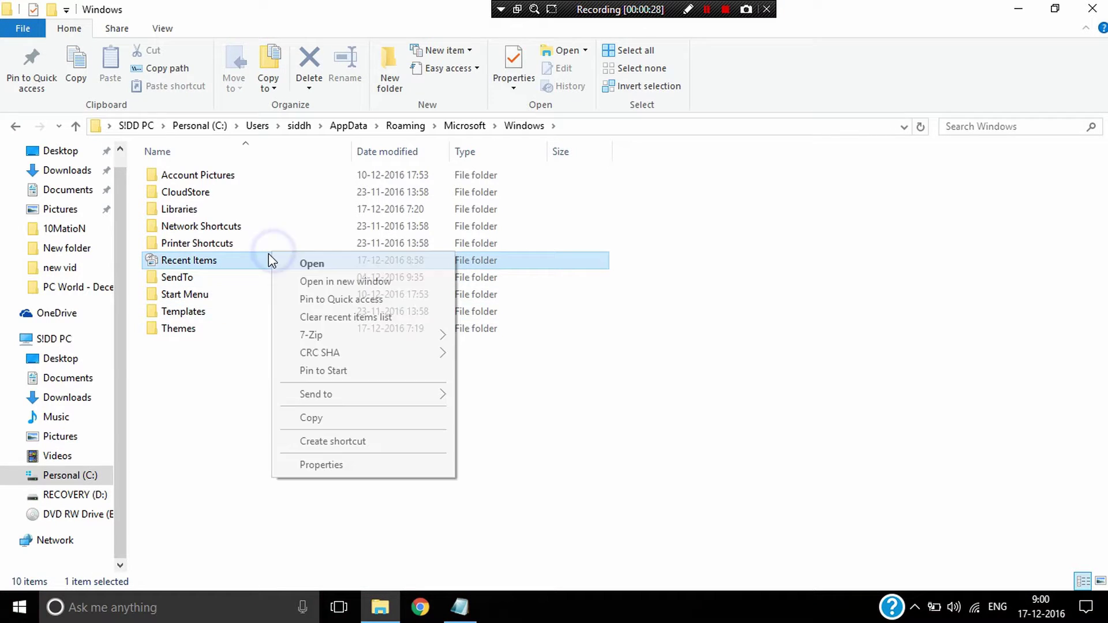
click(320, 299)
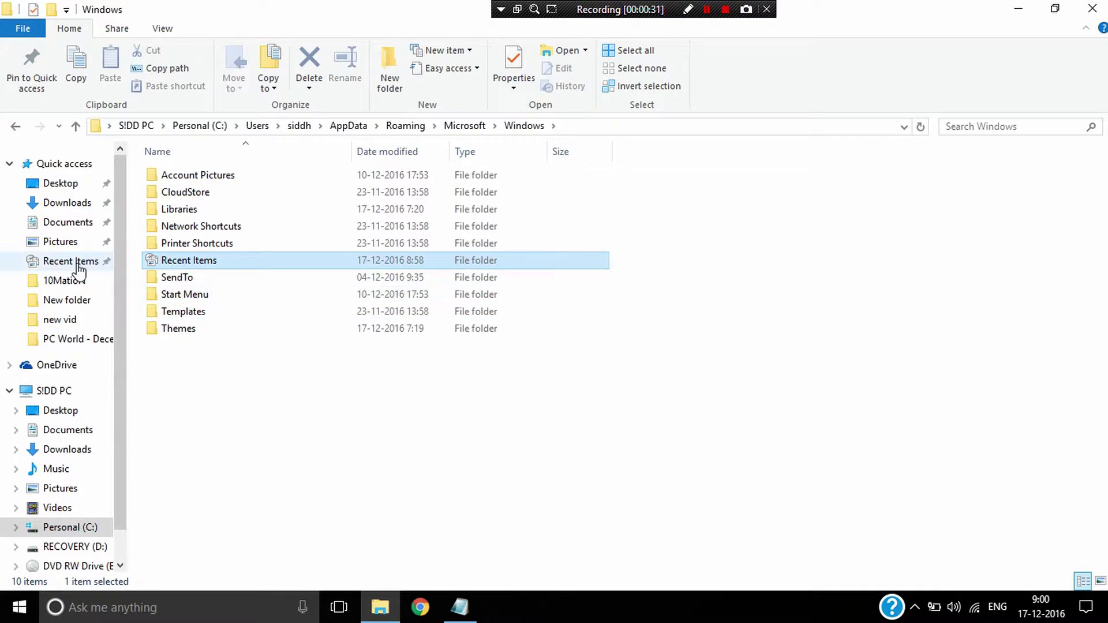
click(74, 264)
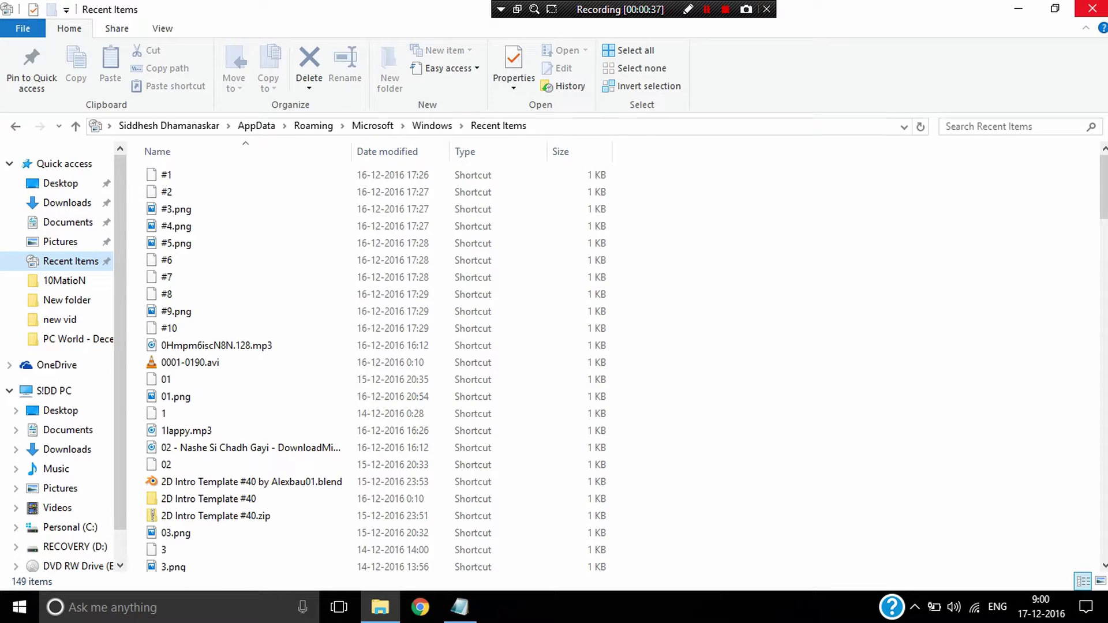
Close File Explorer, then close the Notepad note with Don't Save
click(1092, 8)
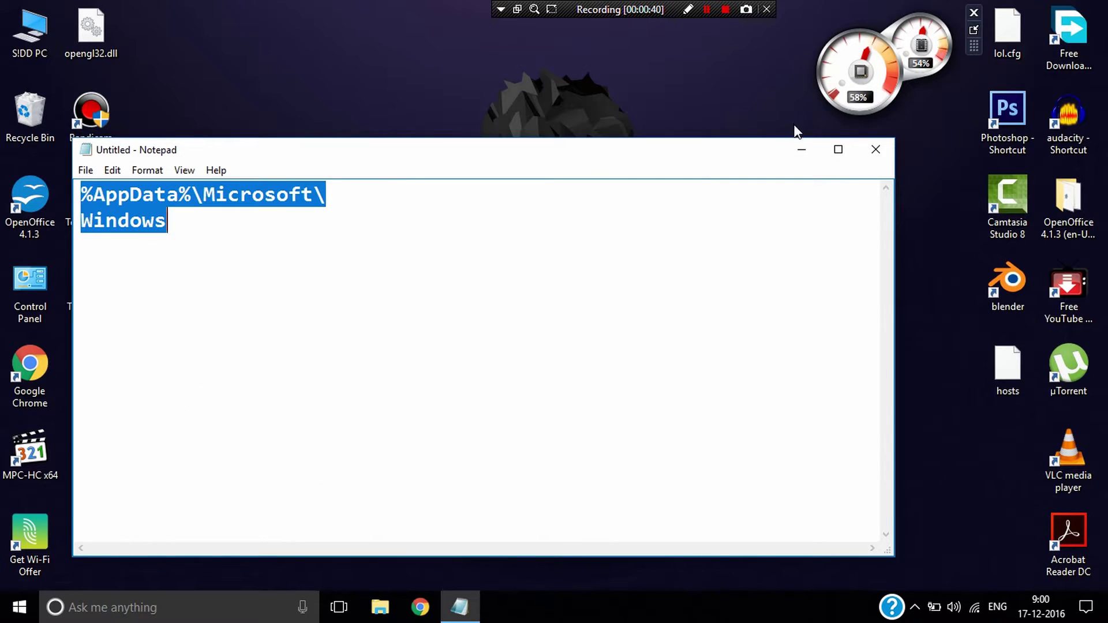
click(870, 149)
click(585, 302)
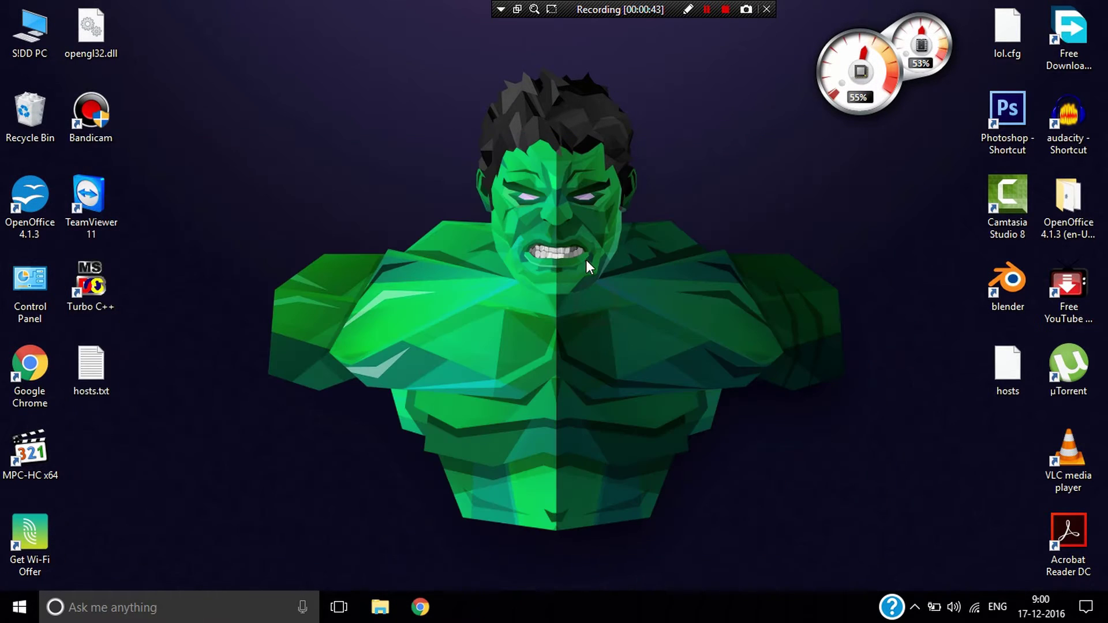